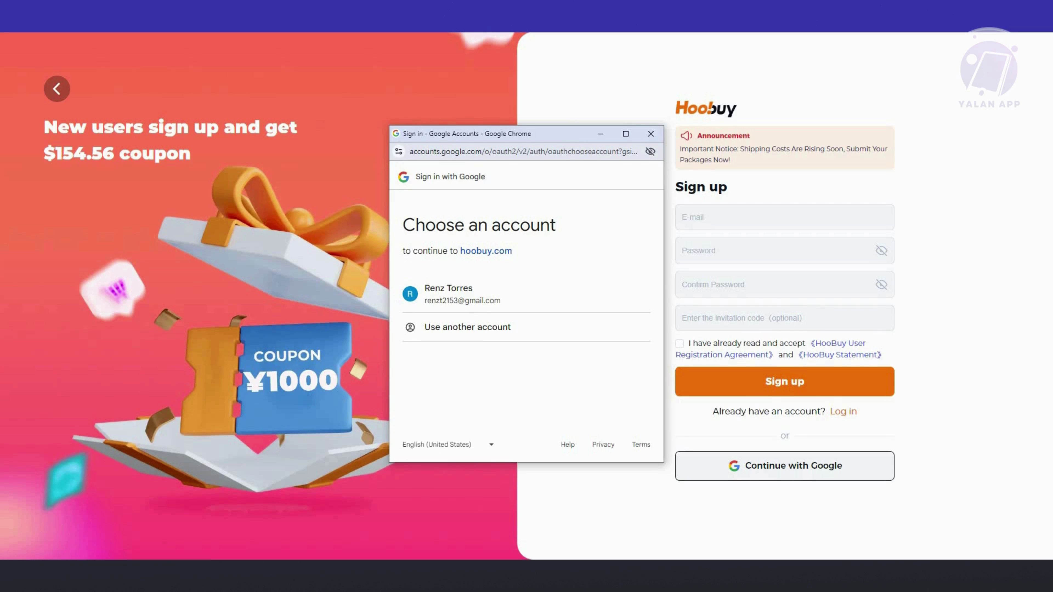
# Pick the Google account in the sign-in popup and continue to hoobuy.com
pyautogui.click(462, 293)
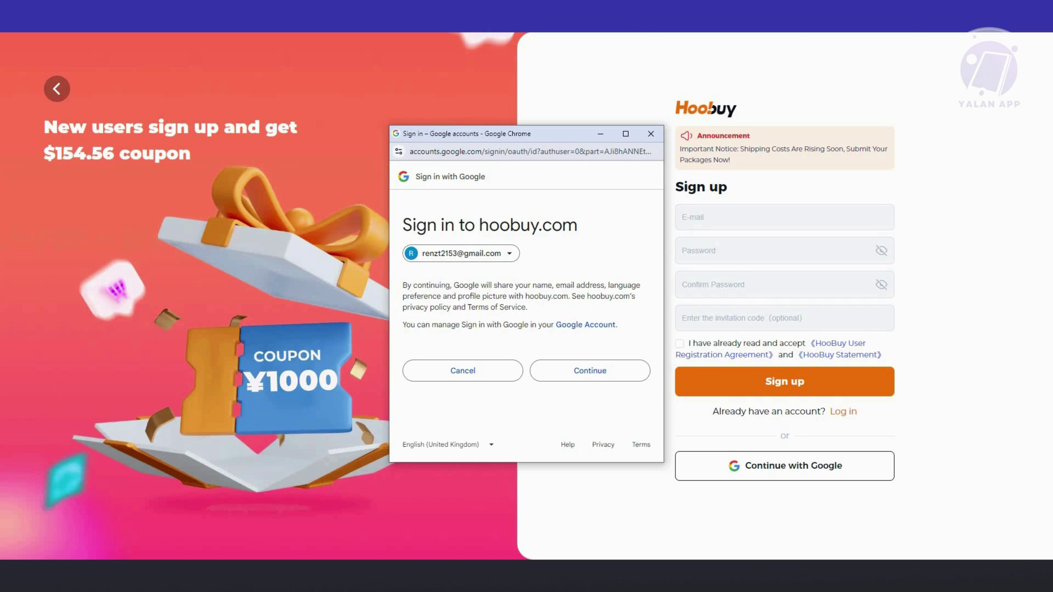
pyautogui.click(590, 370)
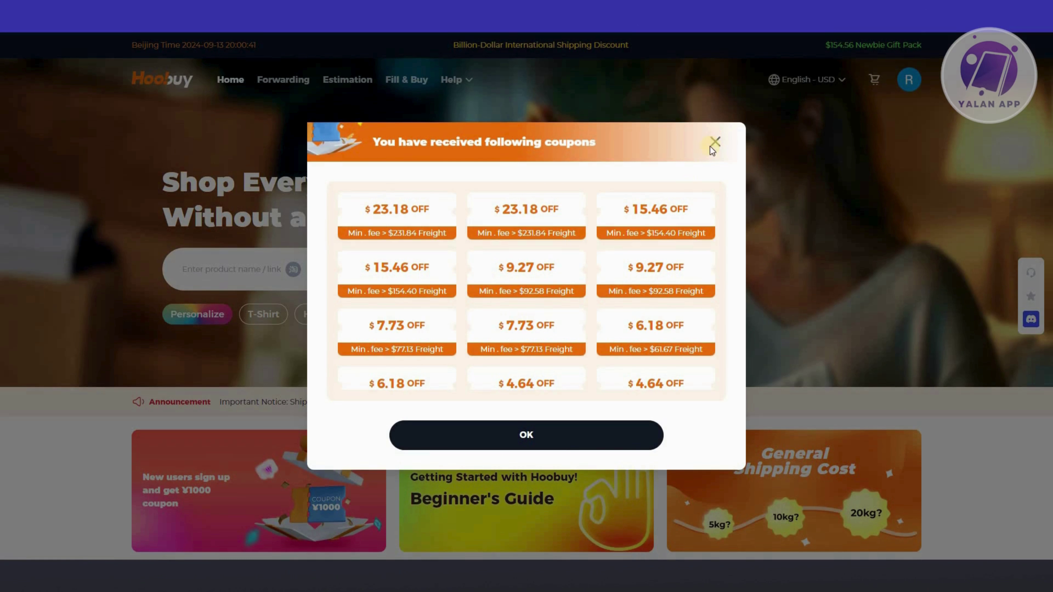
# Close the coupons popup and accept the service range, shopping process and transportation risk notices
pyautogui.click(712, 144)
pyautogui.click(683, 433)
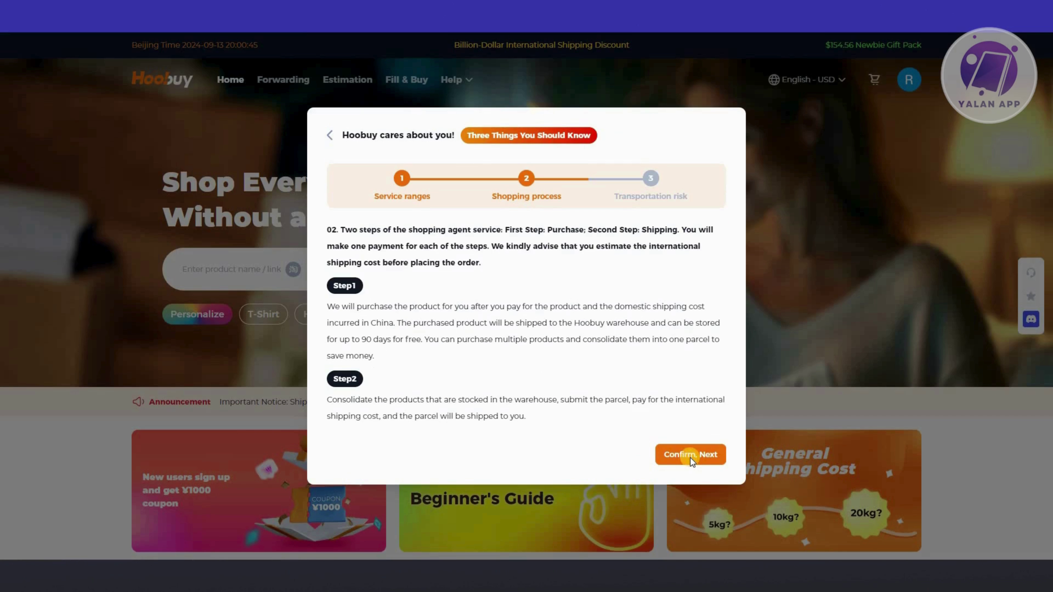
pyautogui.click(690, 457)
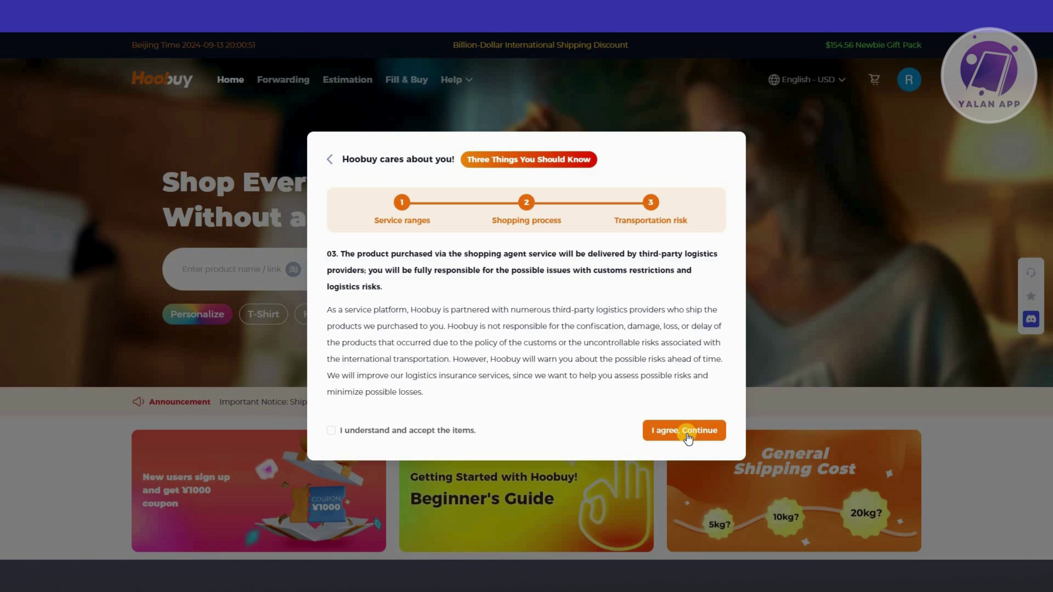
pyautogui.click(666, 433)
pyautogui.click(331, 430)
pyautogui.click(666, 434)
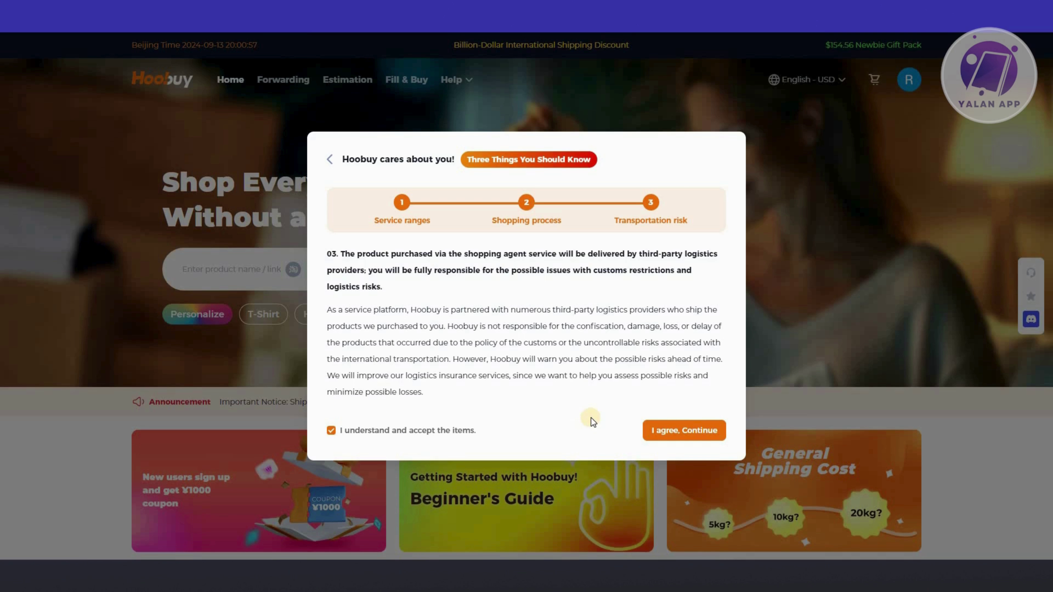
pyautogui.click(673, 424)
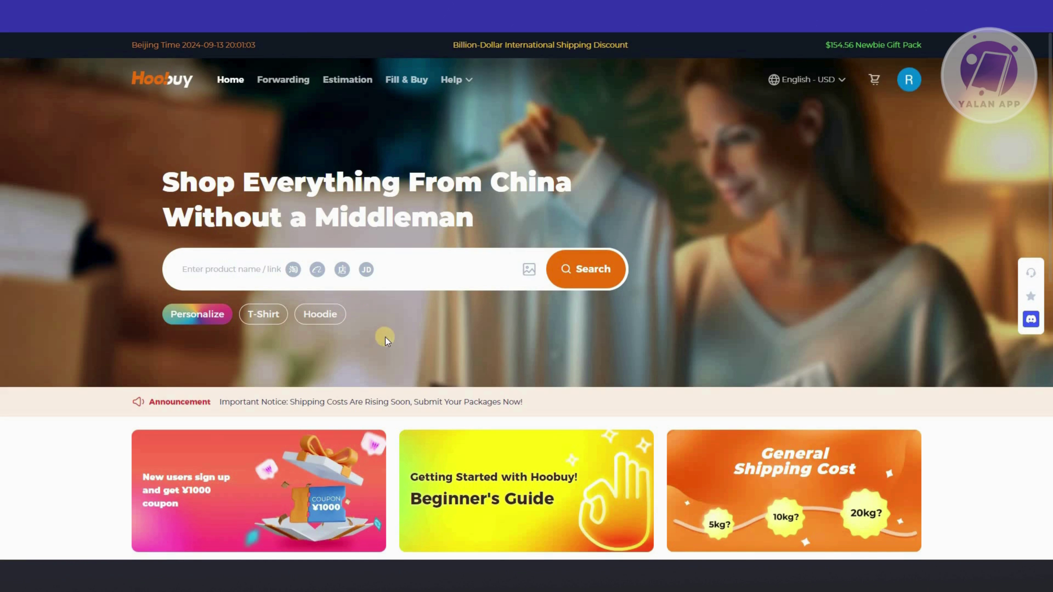
pyautogui.scroll(-10, 385, 341)
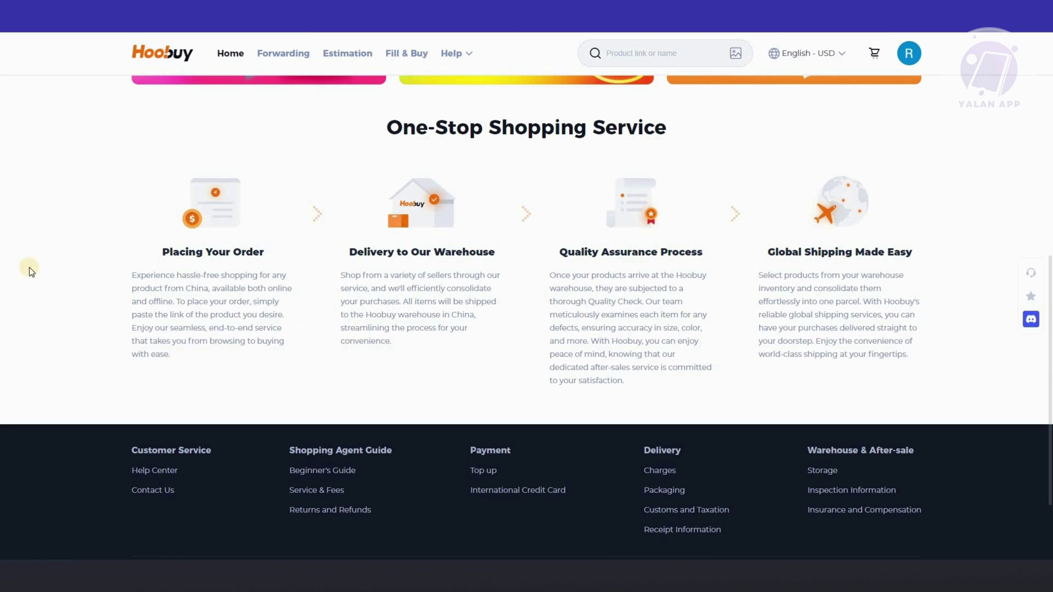
pyautogui.scroll(5, 516, 194)
pyautogui.scroll(3, 516, 194)
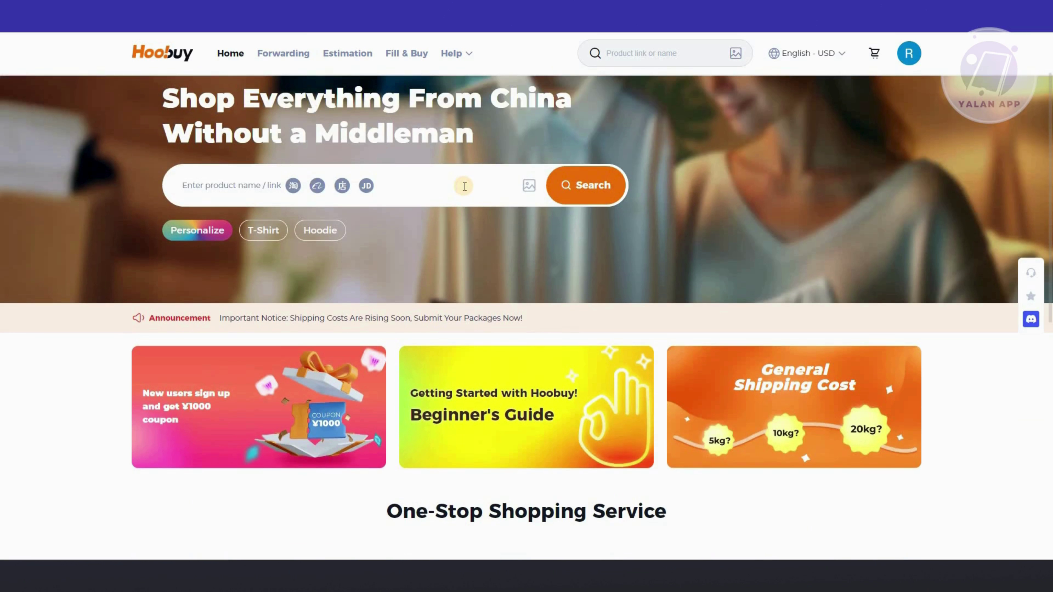
# Search for 'shoe', accept the Search Terms, and open the black men's shoe listing
pyautogui.write('shoe')
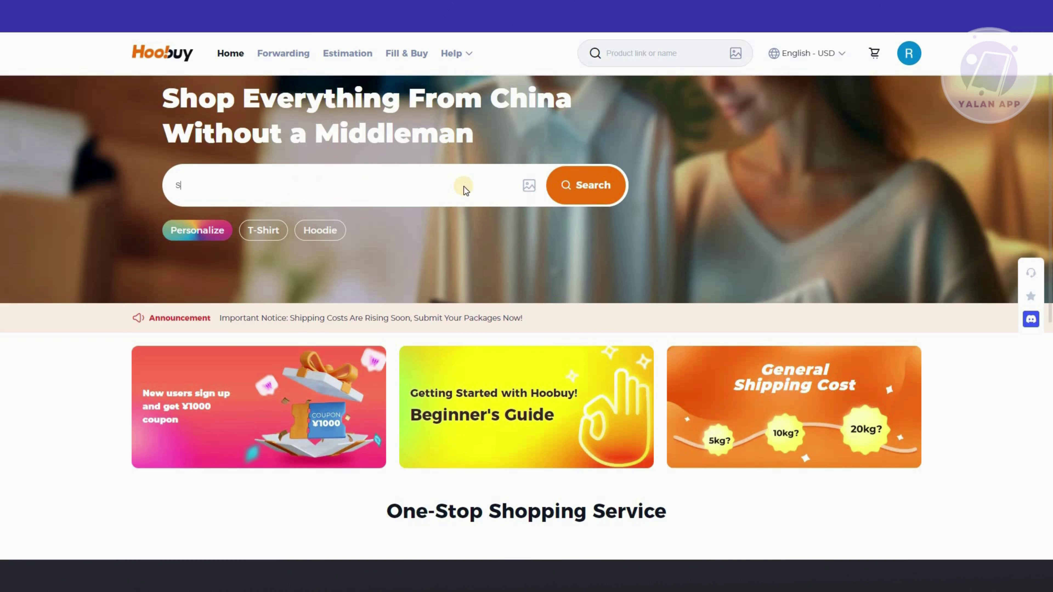
pyautogui.press('Return')
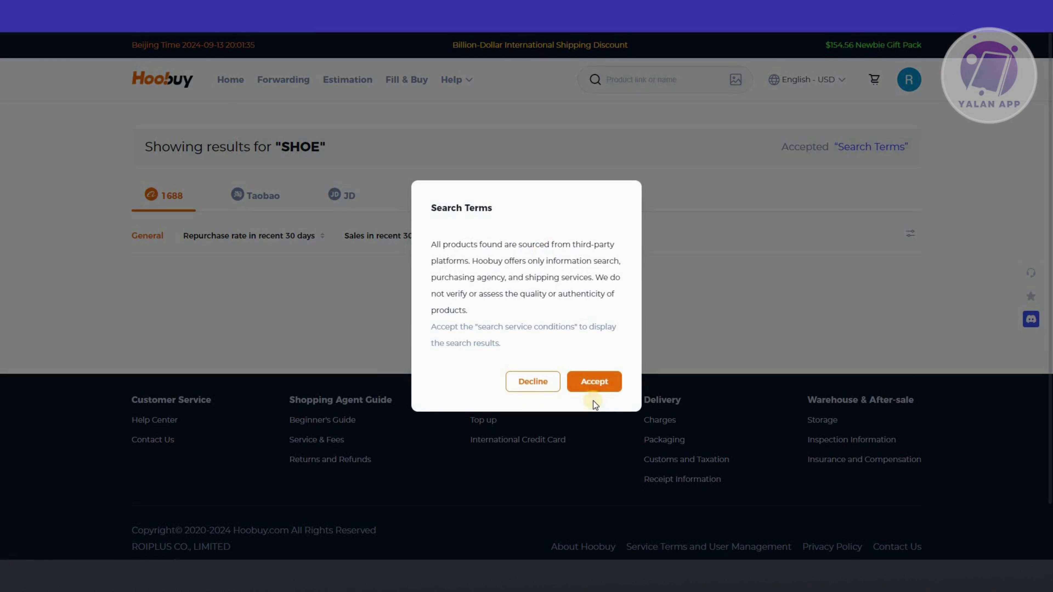
pyautogui.click(604, 378)
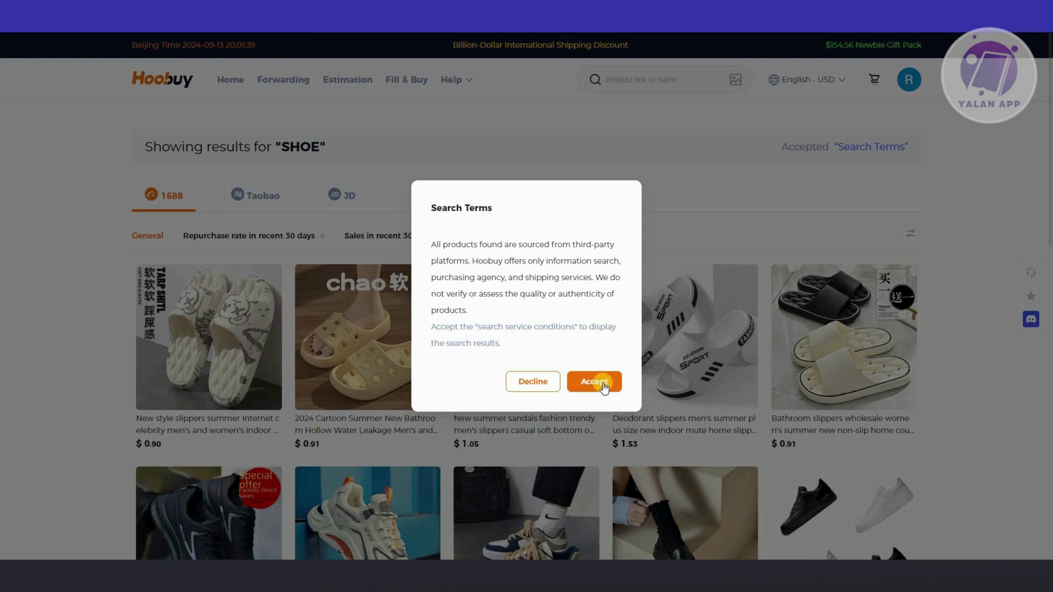
pyautogui.click(603, 384)
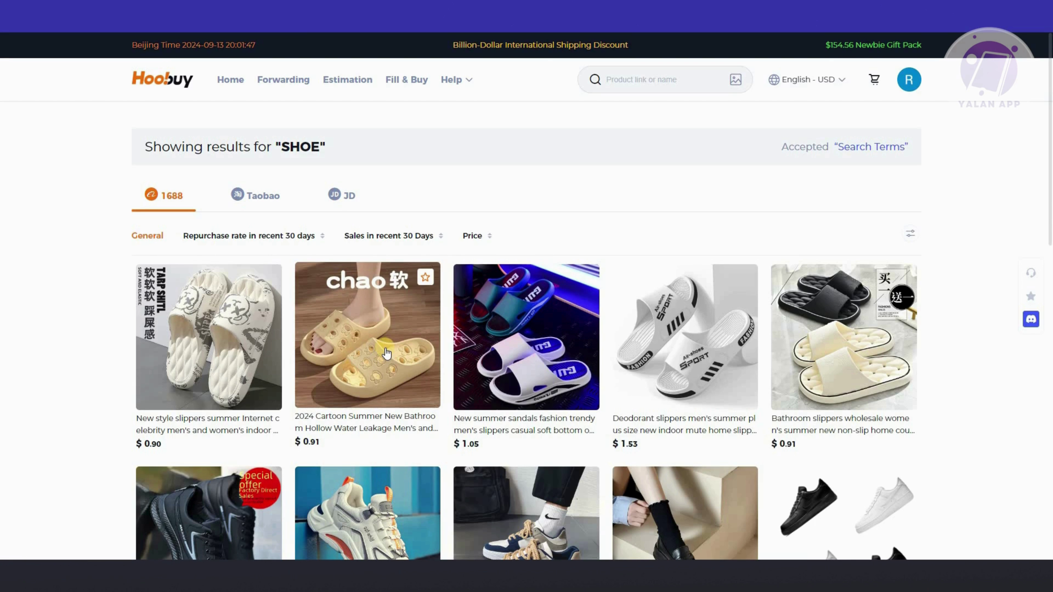
pyautogui.scroll(-4, 386, 352)
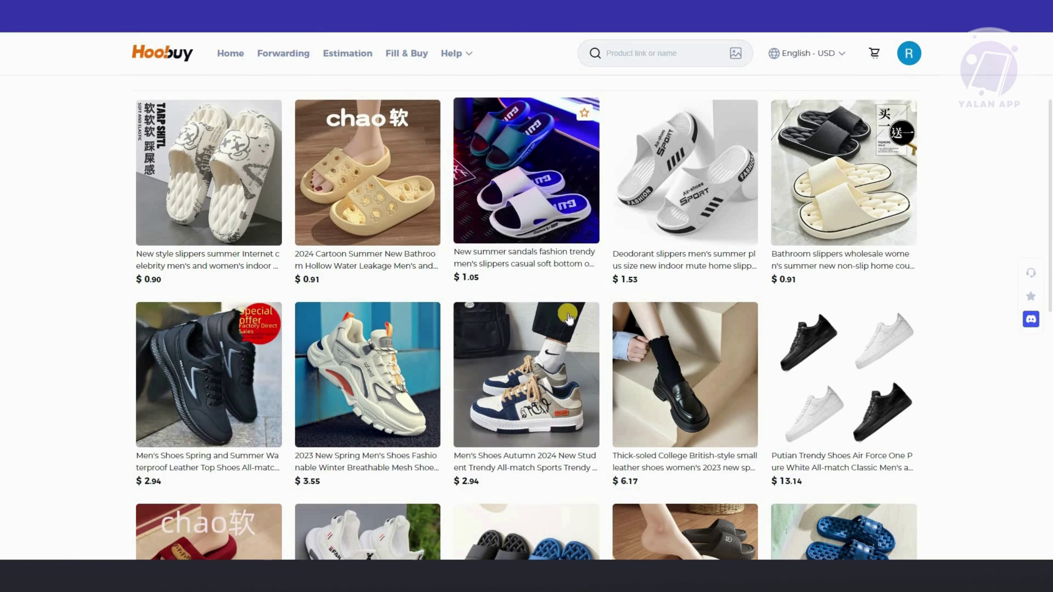
pyautogui.click(216, 382)
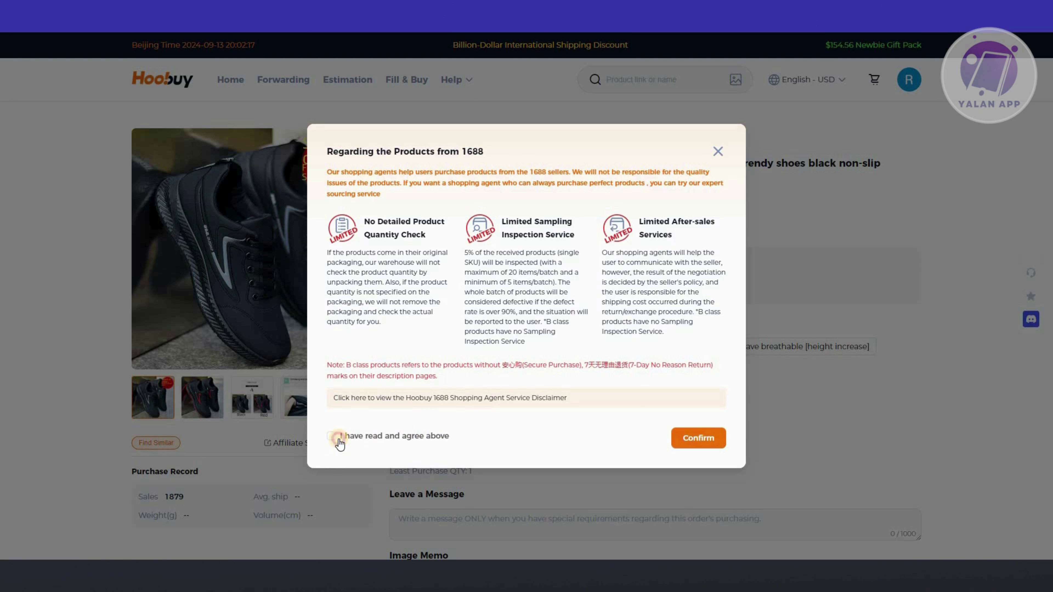
# Agree to and close the 1688 products notice, then scroll through the shoe's product page
pyautogui.click(356, 439)
pyautogui.click(804, 416)
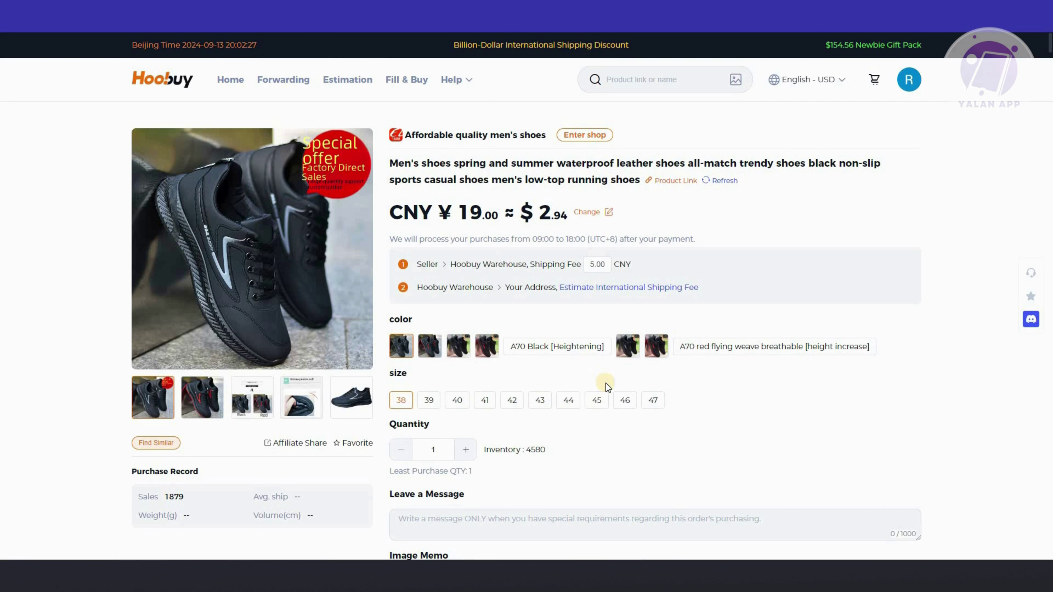
pyautogui.scroll(-3, 539, 398)
pyautogui.click(493, 425)
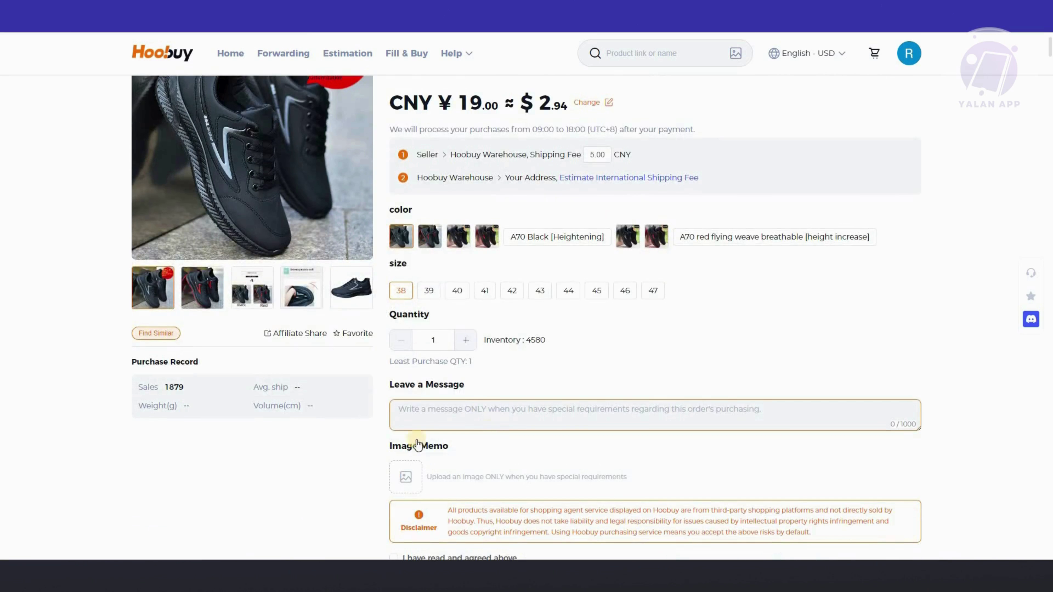
pyautogui.scroll(-4, 488, 435)
pyautogui.moveTo(187, 227); pyautogui.dragTo(160, 227)
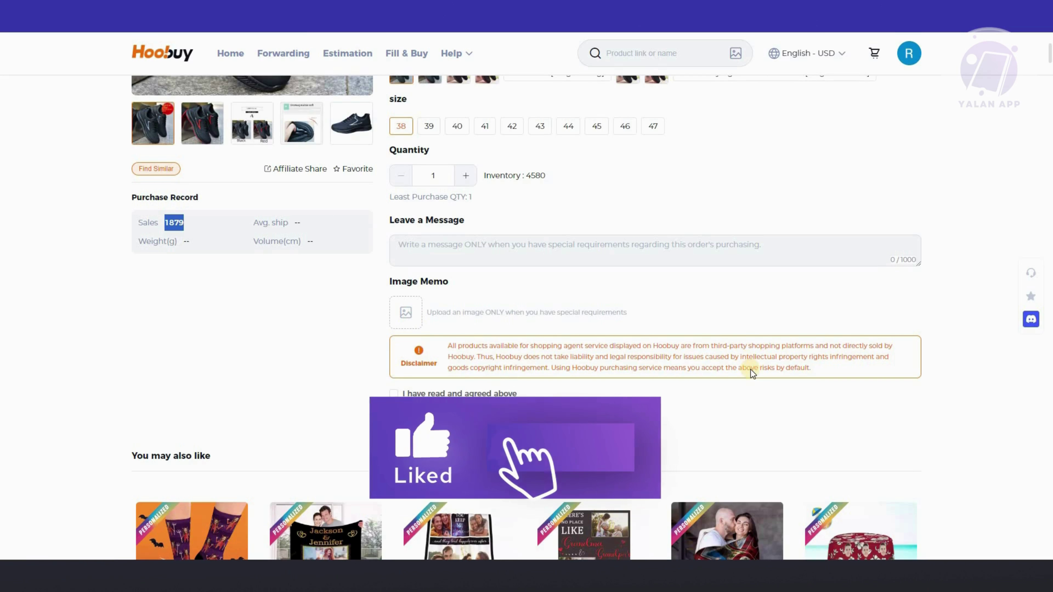
pyautogui.scroll(-8, 752, 369)
pyautogui.scroll(-8, 326, 262)
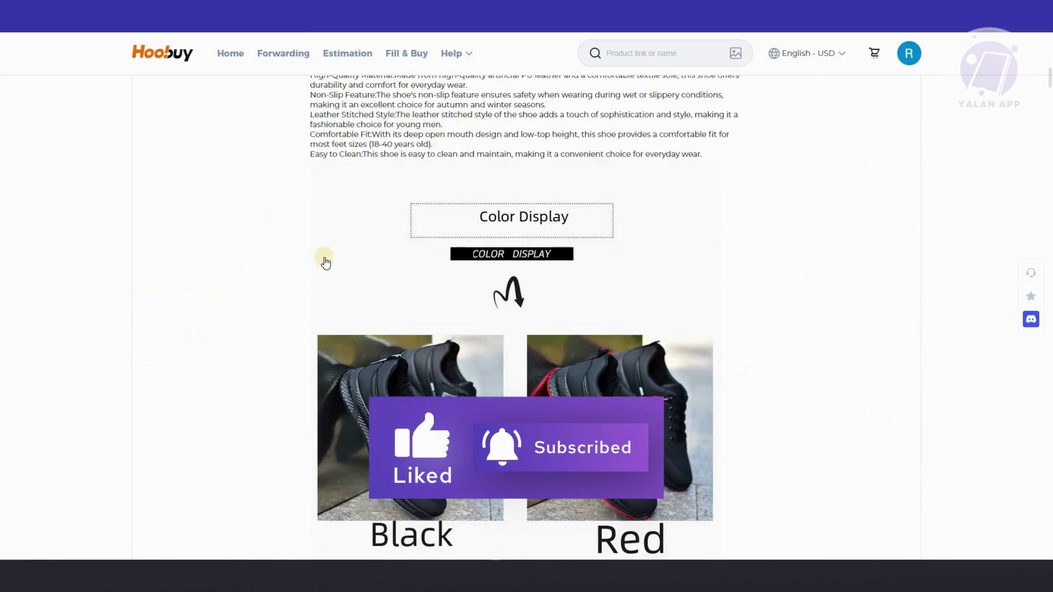
pyautogui.scroll(5, 325, 263)
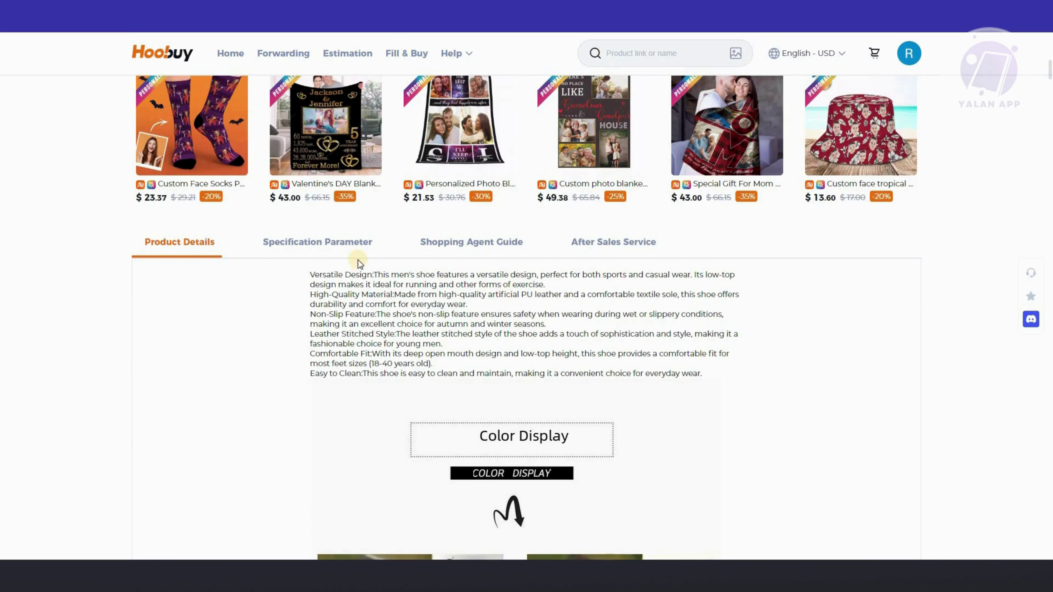
pyautogui.scroll(-4, 292, 285)
pyautogui.scroll(1, 285, 430)
pyautogui.scroll(-5, 285, 429)
pyautogui.scroll(-2, 285, 429)
pyautogui.scroll(7, 259, 376)
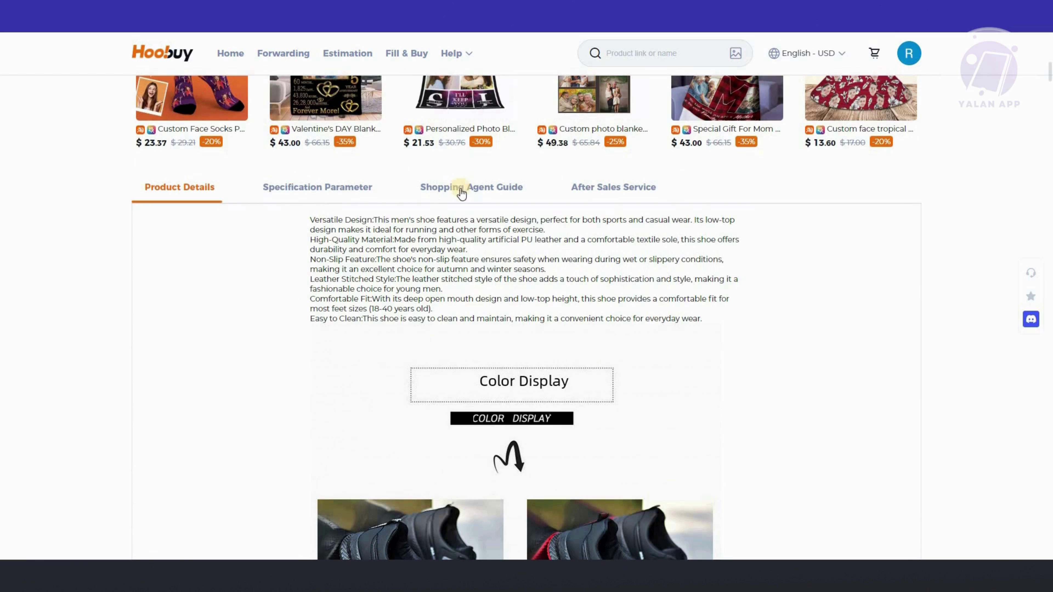
# View the Specification Parameter, Shopping Agent Guide and After Sales Service tabs, then return to details
pyautogui.click(365, 200)
pyautogui.click(526, 204)
pyautogui.click(616, 203)
pyautogui.click(184, 196)
# Accept the purchase disclaimer, add the A70 Black size 38 shoe to the cart, and view the cart
pyautogui.scroll(10, 379, 343)
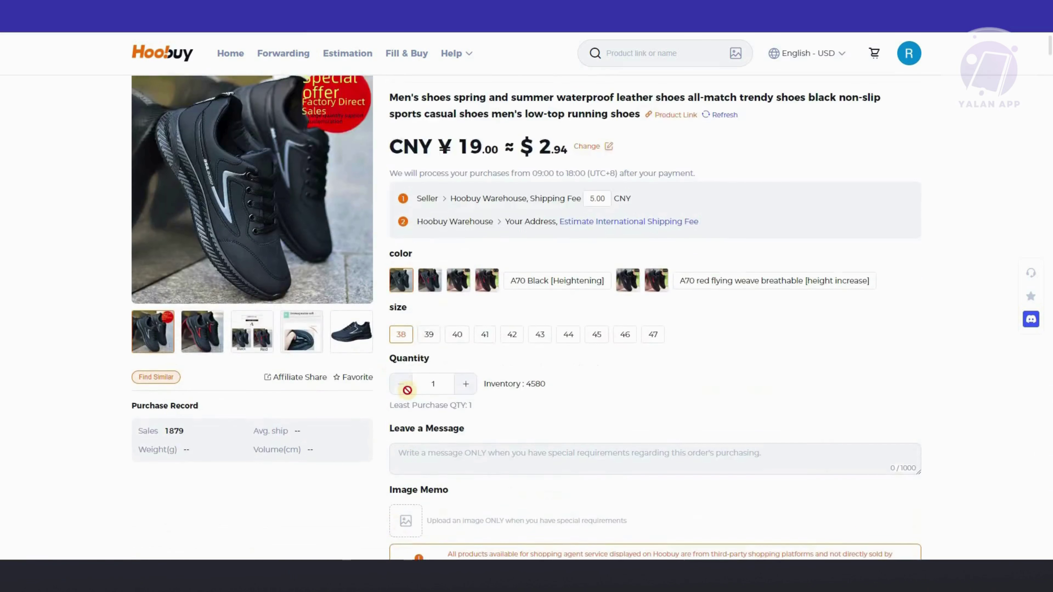
pyautogui.scroll(-6, 531, 382)
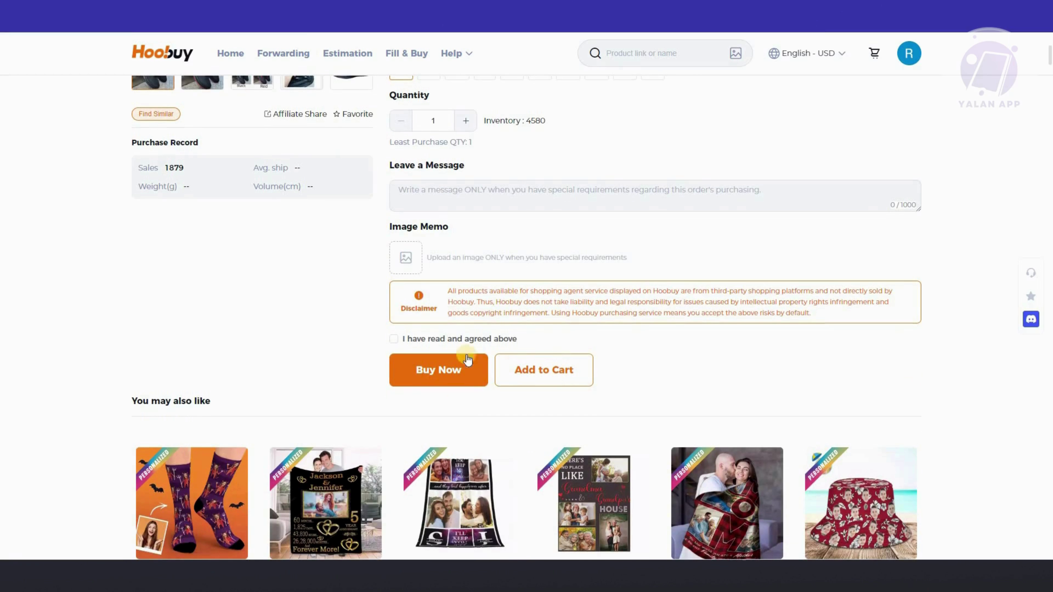
pyautogui.click(468, 360)
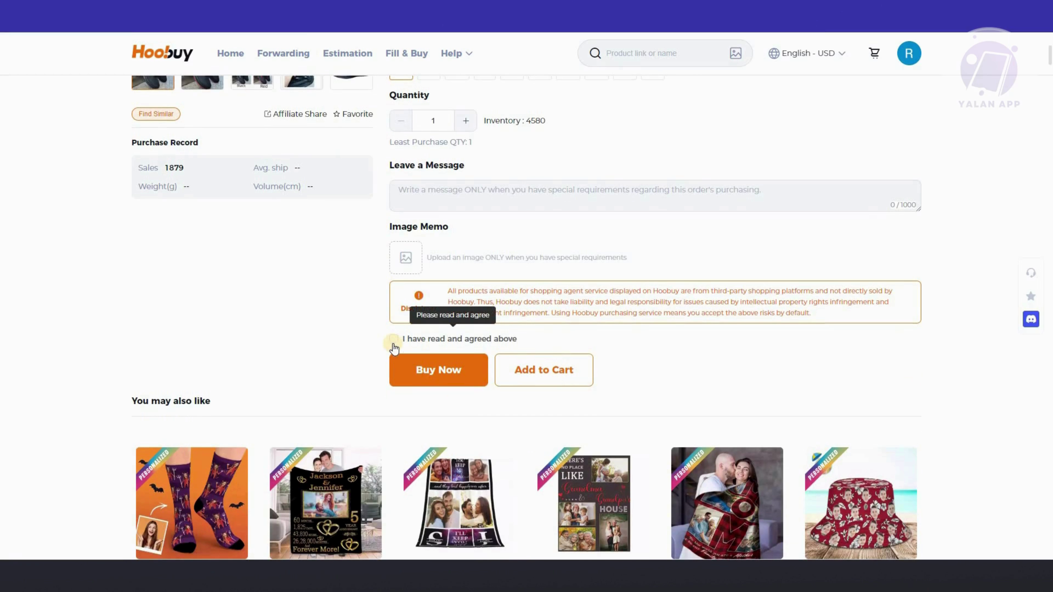
pyautogui.click(411, 338)
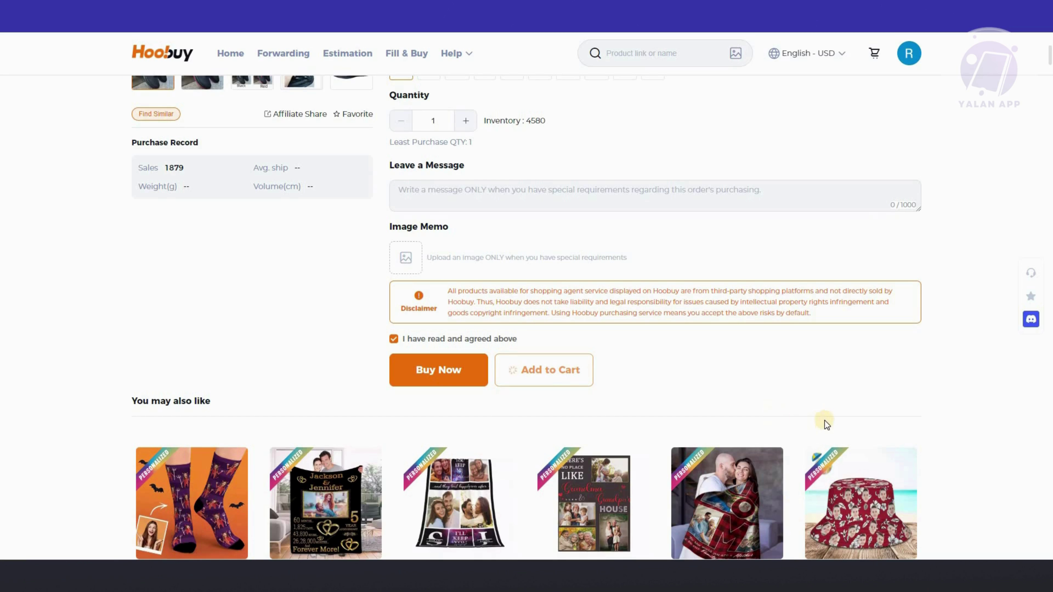
pyautogui.scroll(8, 896, 435)
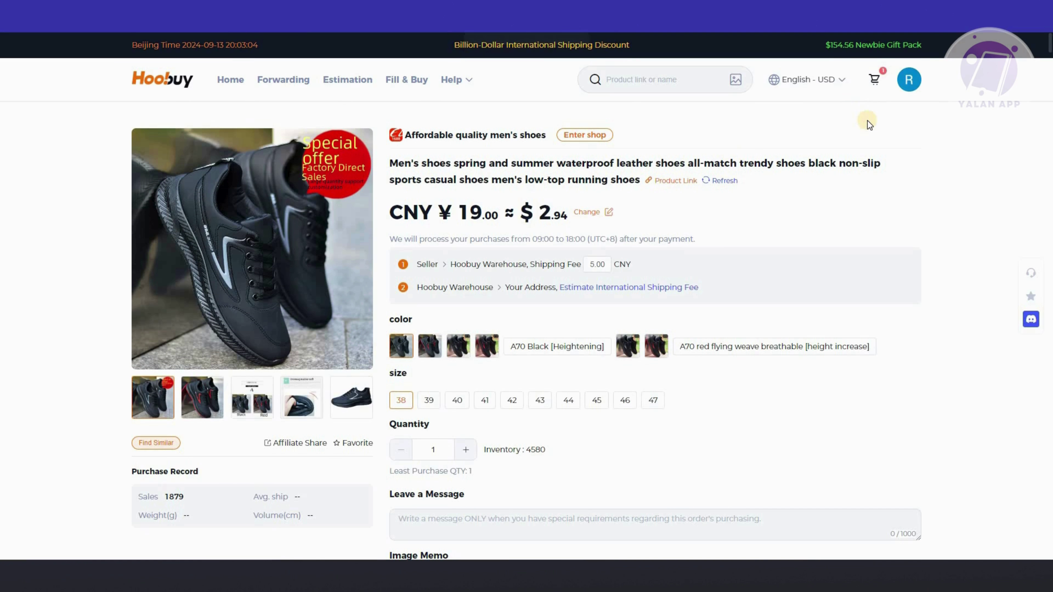
pyautogui.click(874, 79)
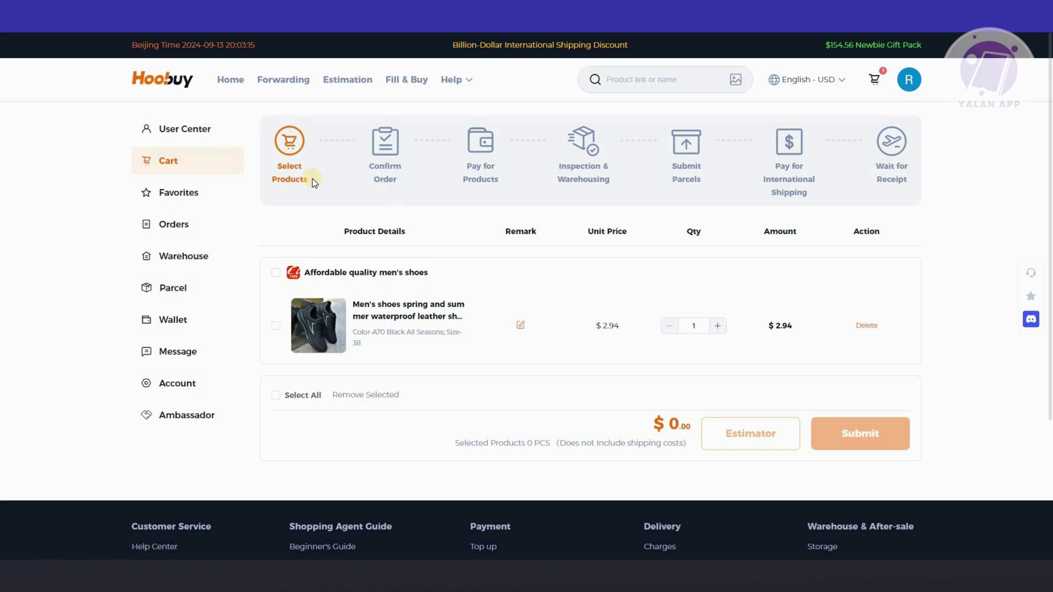
# Tick Select All so the shoe shows 1 PCS selected for $2.94
pyautogui.click(282, 326)
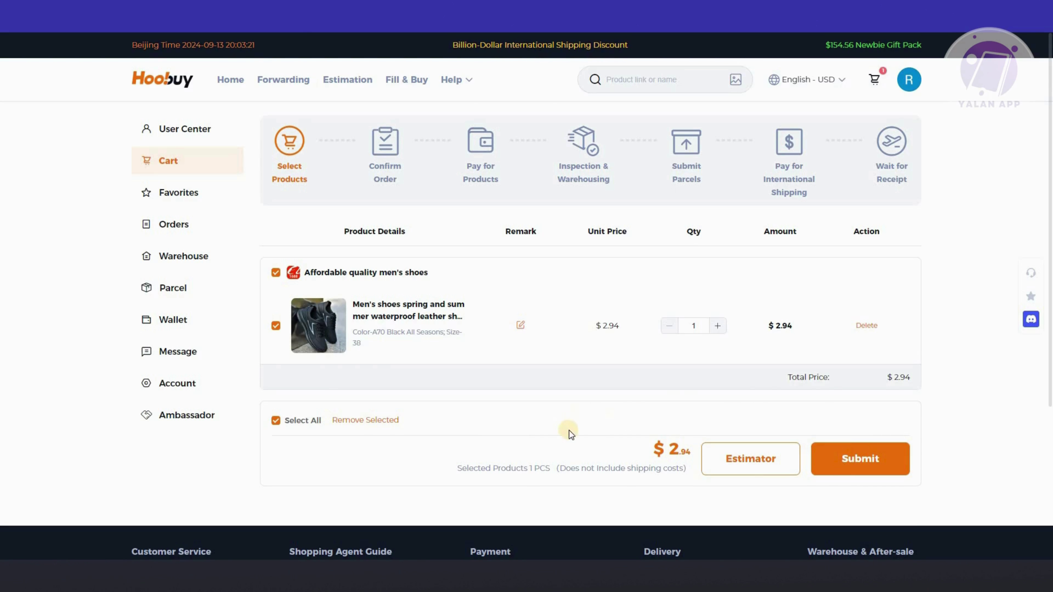
pyautogui.scroll(-2, 755, 405)
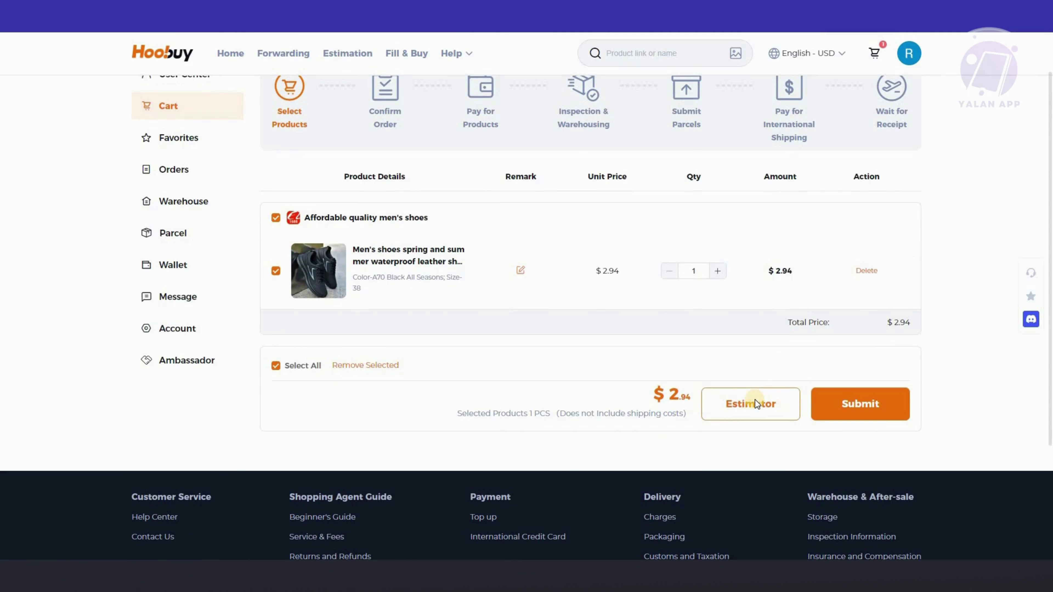
# Open the shipping Estimator and set the item category to Shoes > Running shoes
pyautogui.click(753, 402)
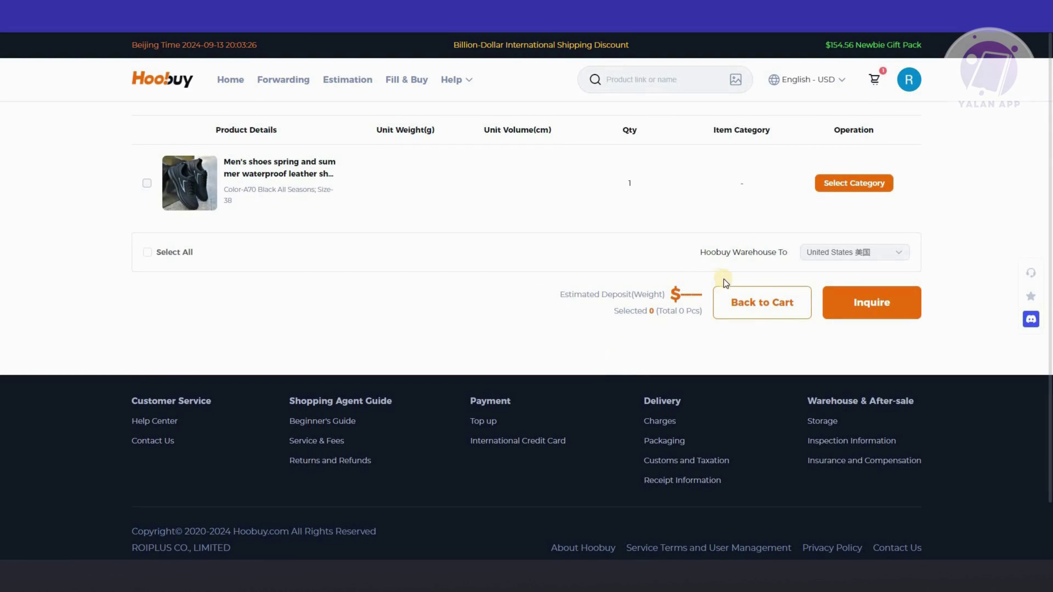
pyautogui.click(858, 184)
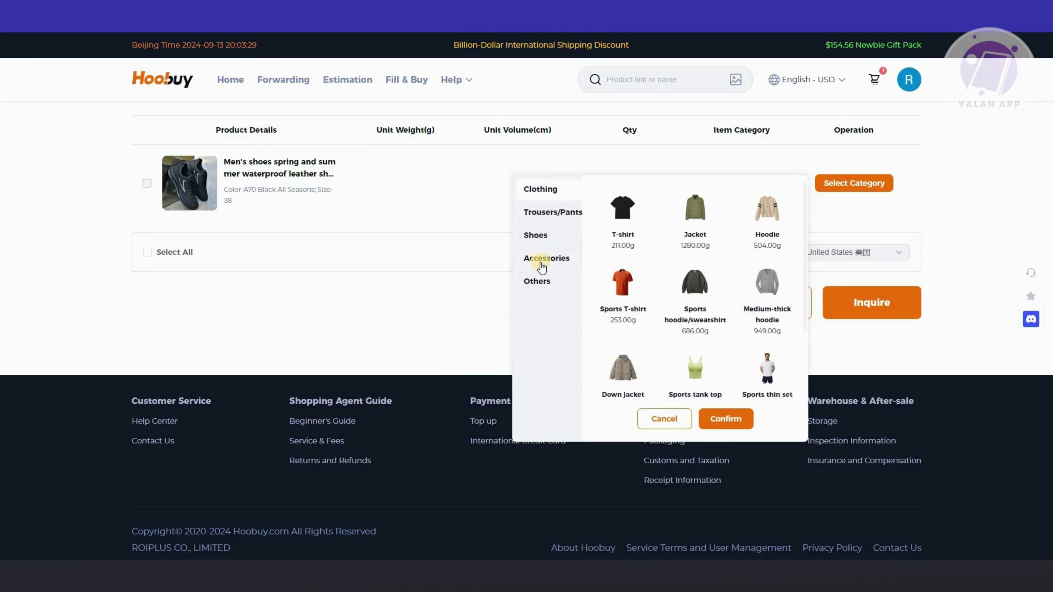
pyautogui.click(541, 234)
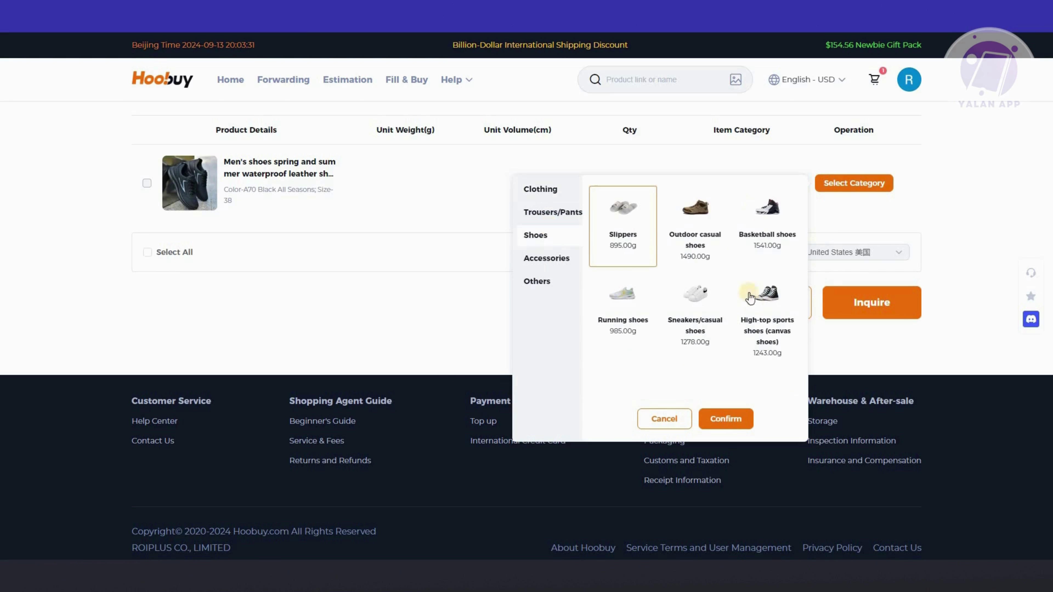
pyautogui.click(682, 227)
pyautogui.click(632, 306)
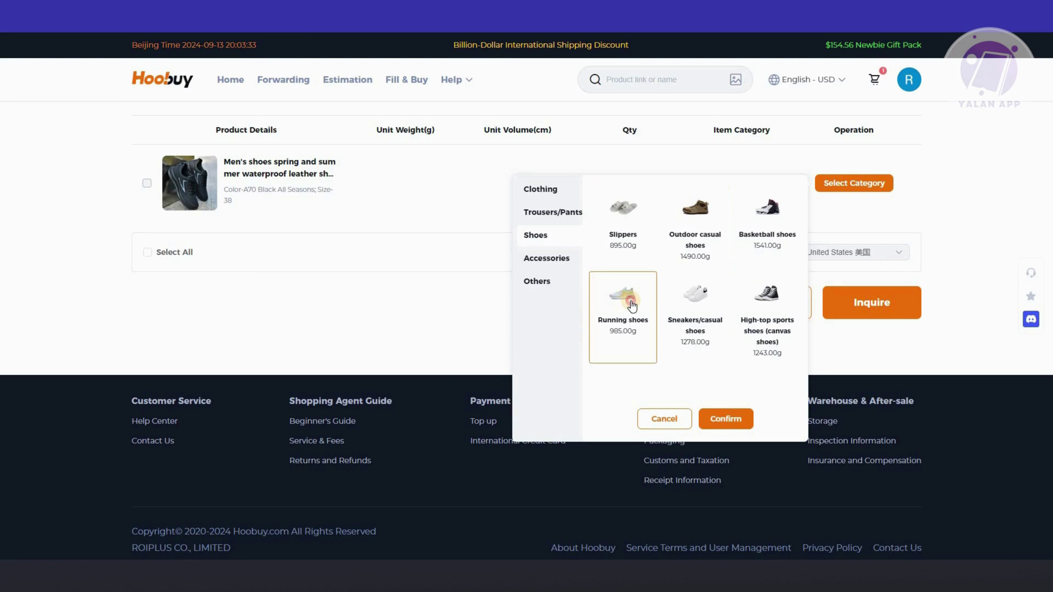
pyautogui.click(541, 235)
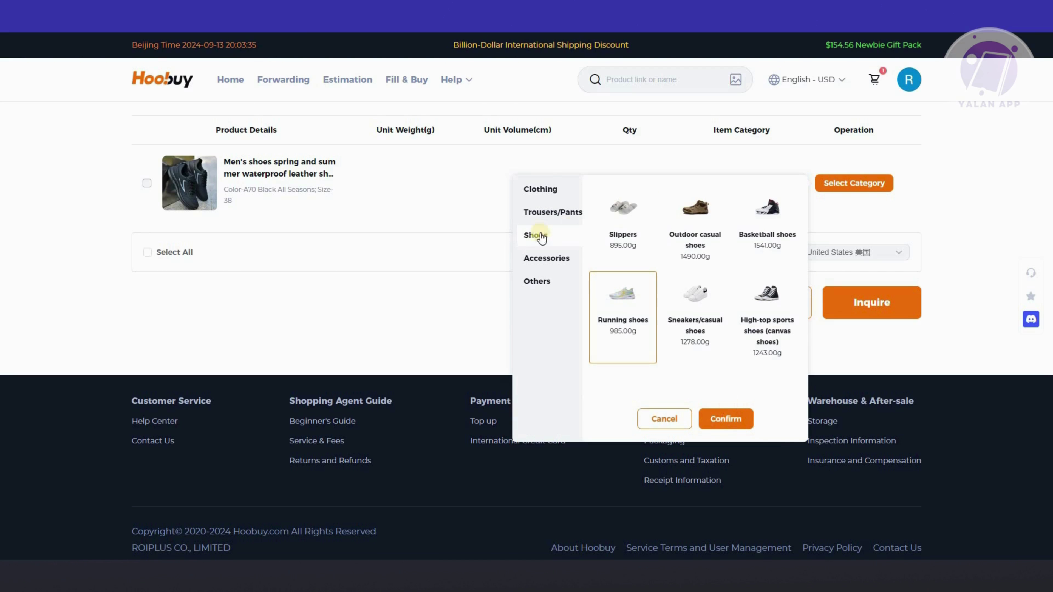
pyautogui.click(753, 445)
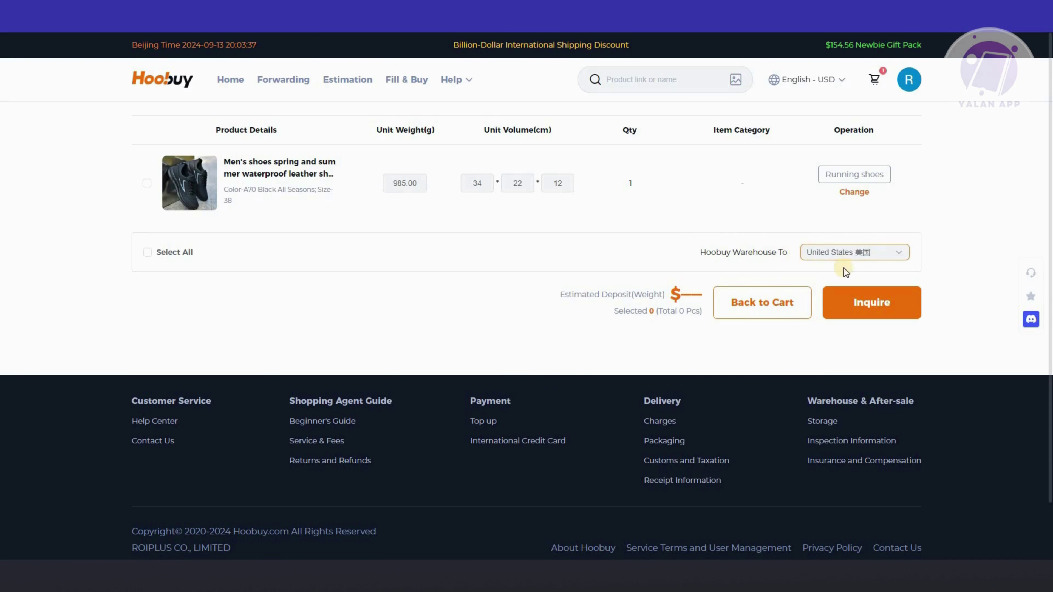
# Set the destination to Australia and include the shoe product in the estimate
pyautogui.click(899, 252)
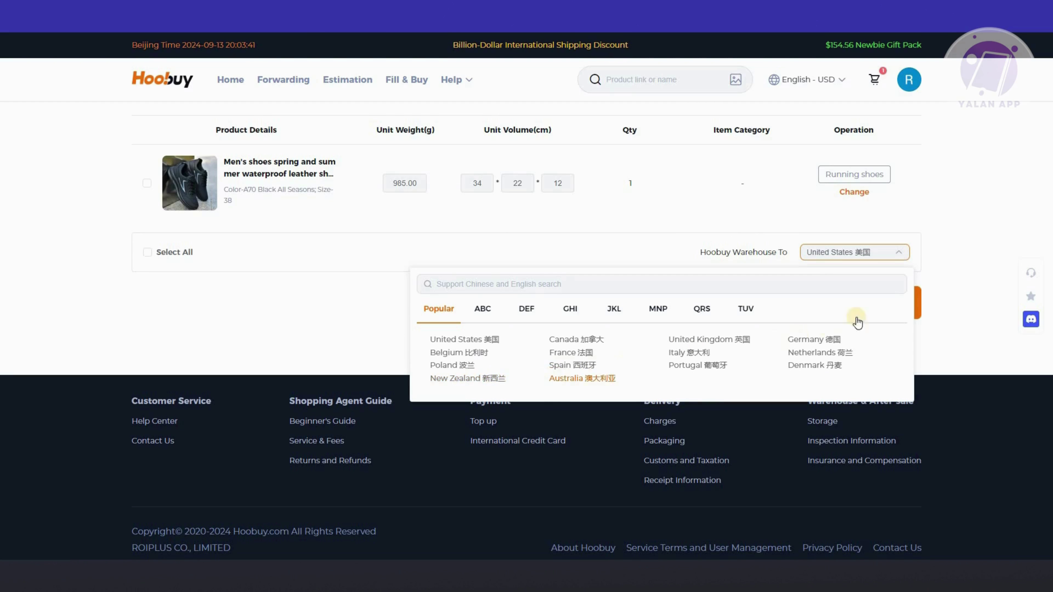
pyautogui.click(872, 306)
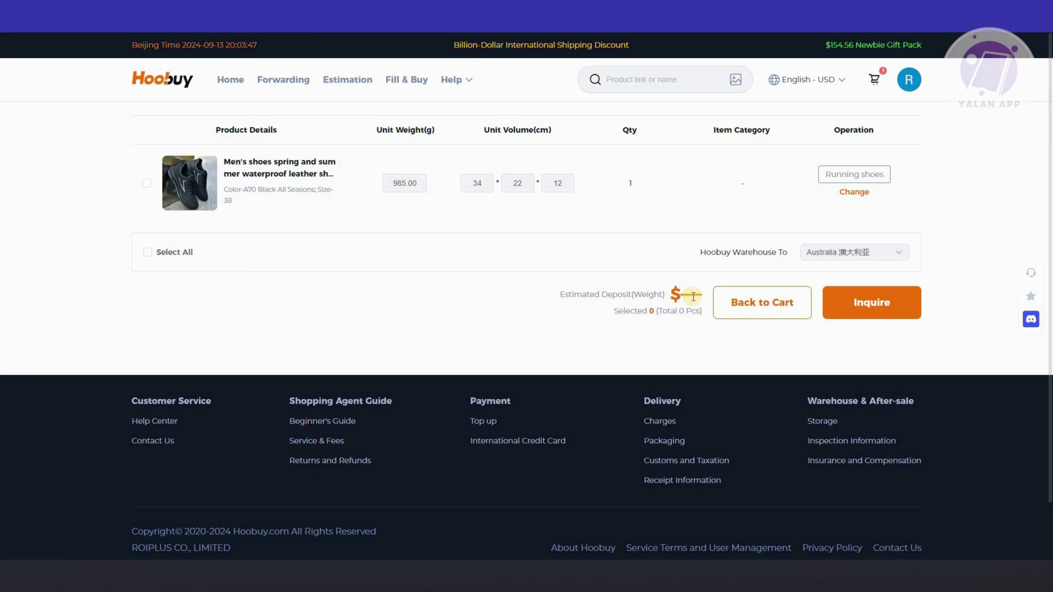
pyautogui.click(147, 183)
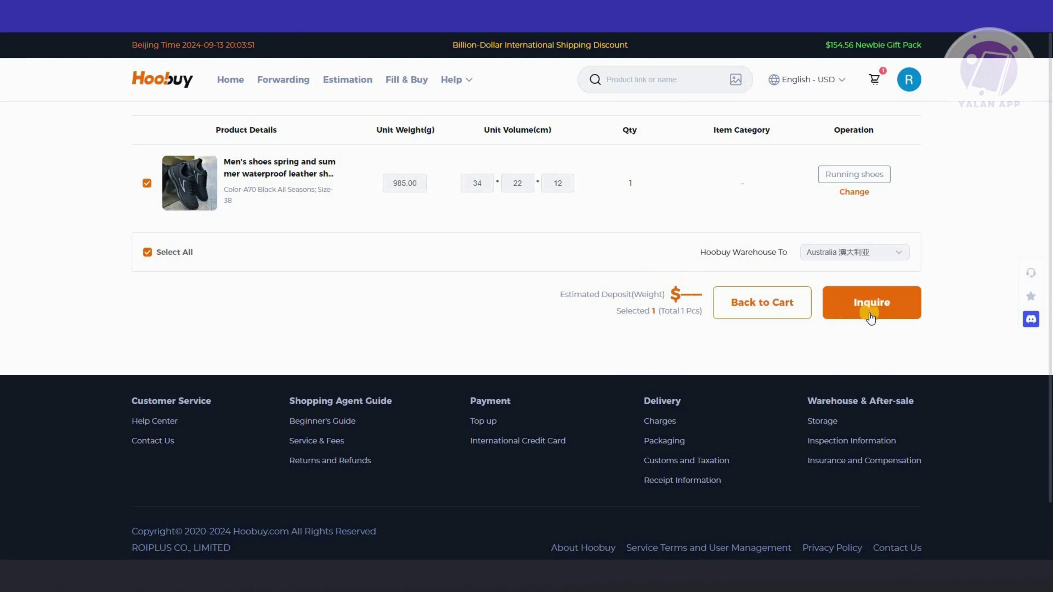
# Inquire quotes and review the 11 Australia shipping options, ending with AUS-EMS-HP at $71.10
pyautogui.click(854, 314)
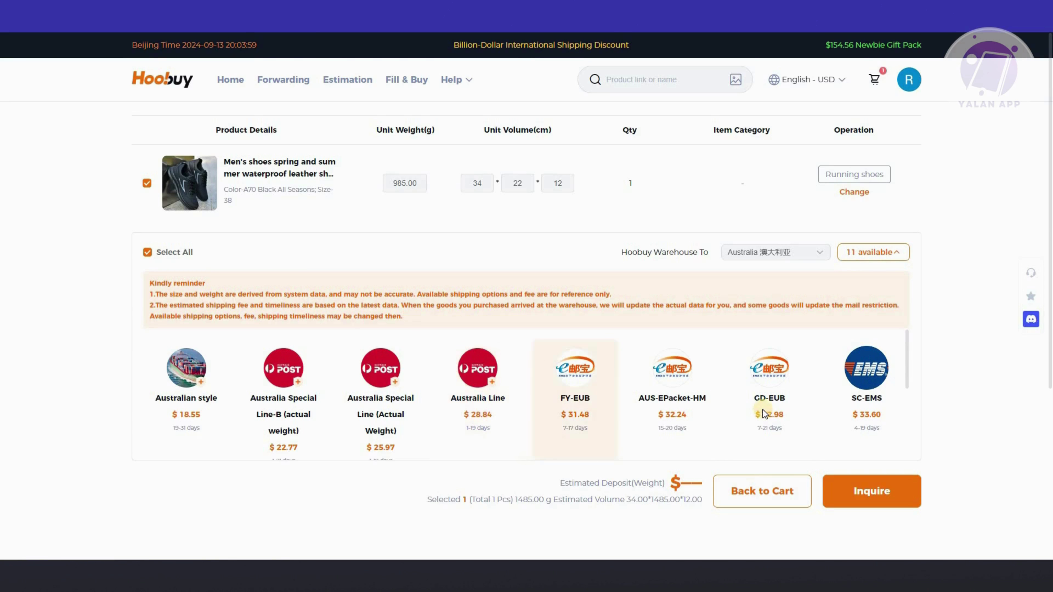
pyautogui.scroll(-3, 764, 414)
pyautogui.scroll(3, 748, 433)
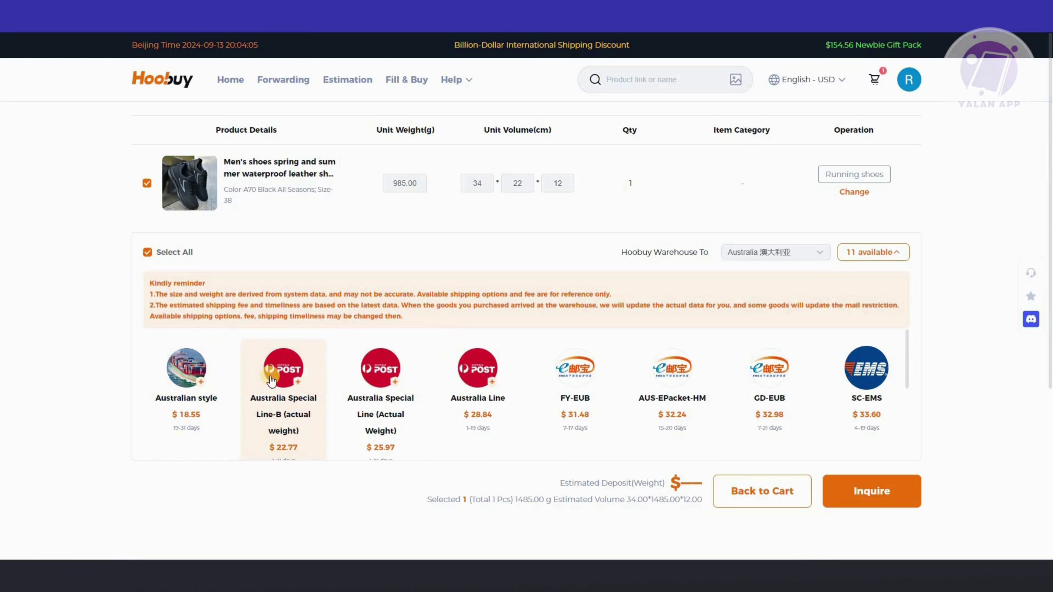
pyautogui.scroll(-5, 879, 429)
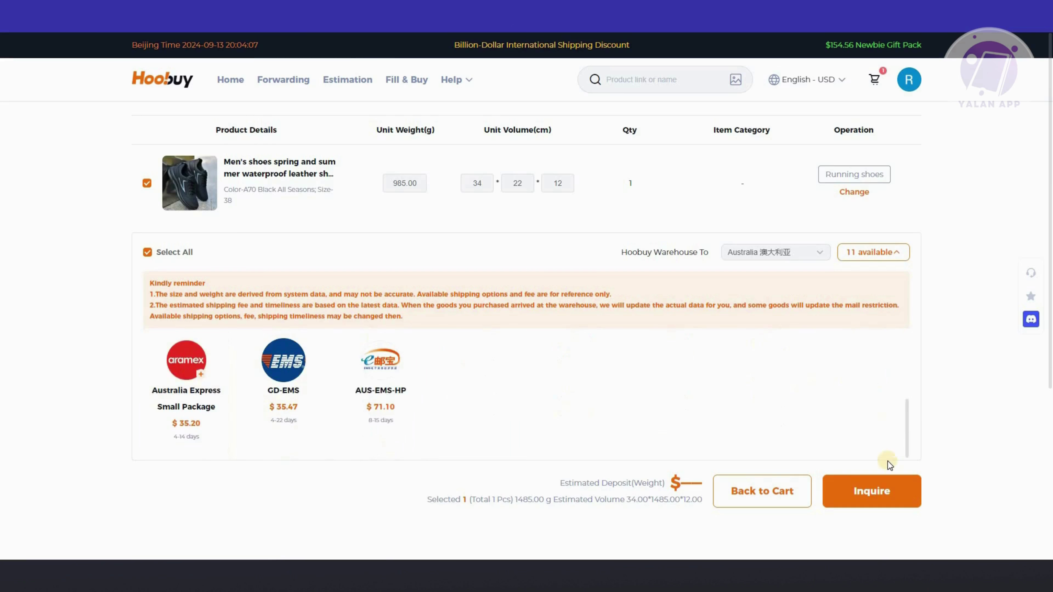
pyautogui.scroll(3, 865, 448)
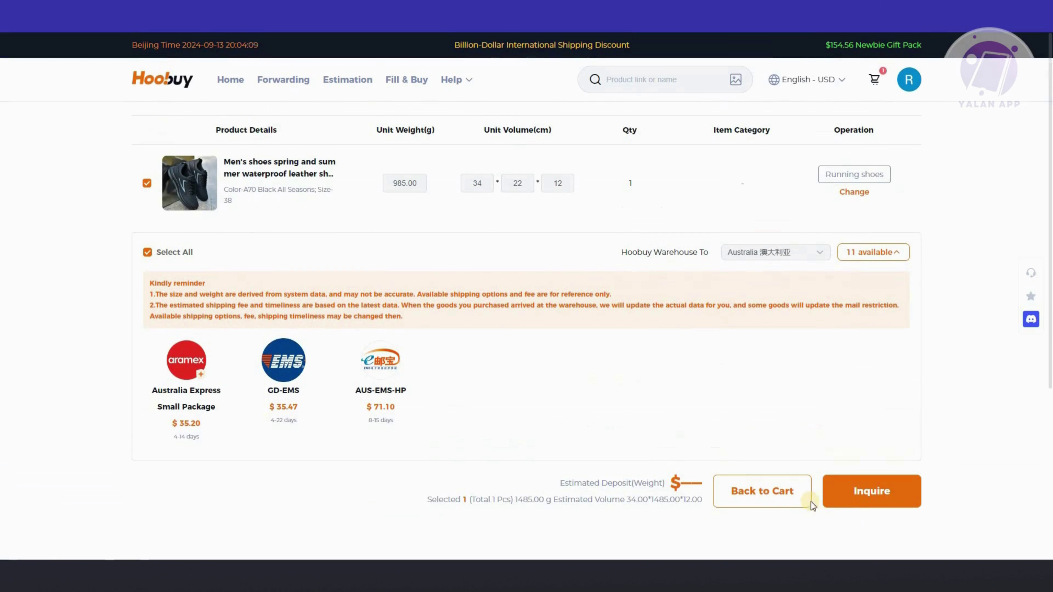
# Return to the cart, reselect the shoe, and submit it to a $3.71 Confirm Order page
pyautogui.click(772, 498)
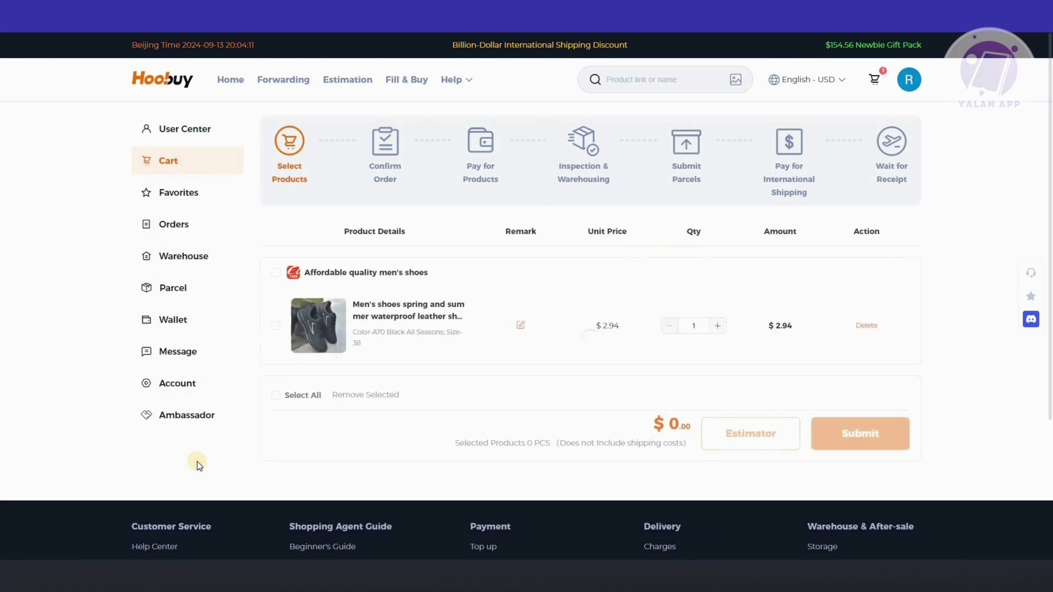
pyautogui.click(275, 330)
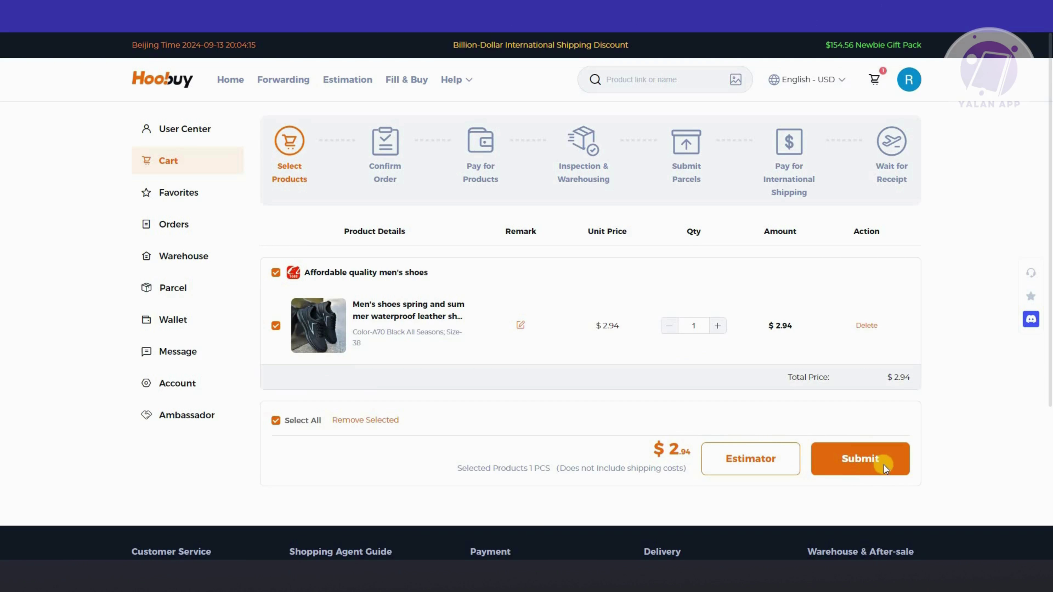
pyautogui.click(900, 463)
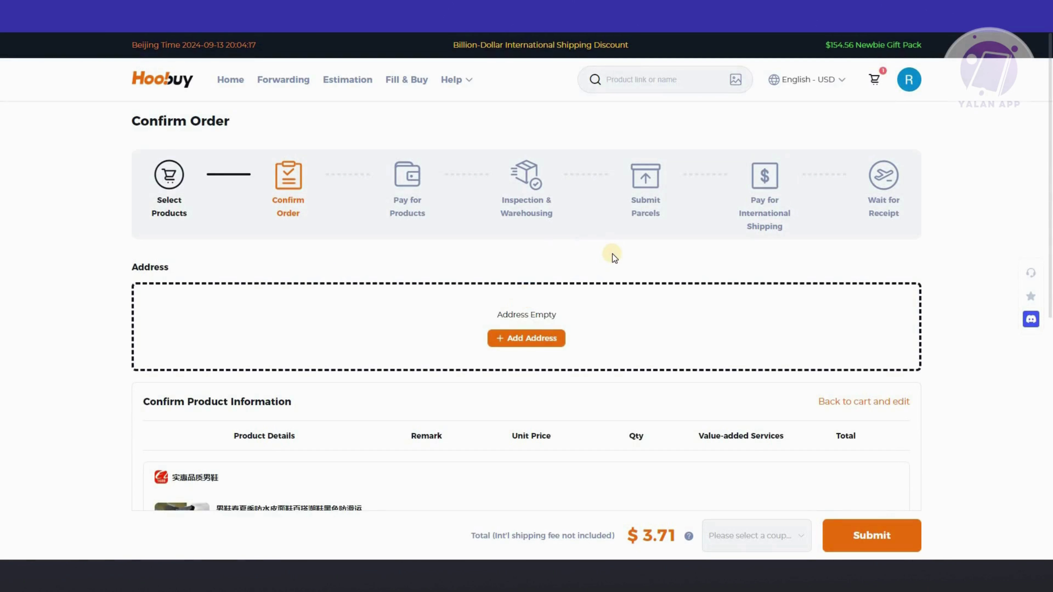
pyautogui.scroll(-1, 560, 279)
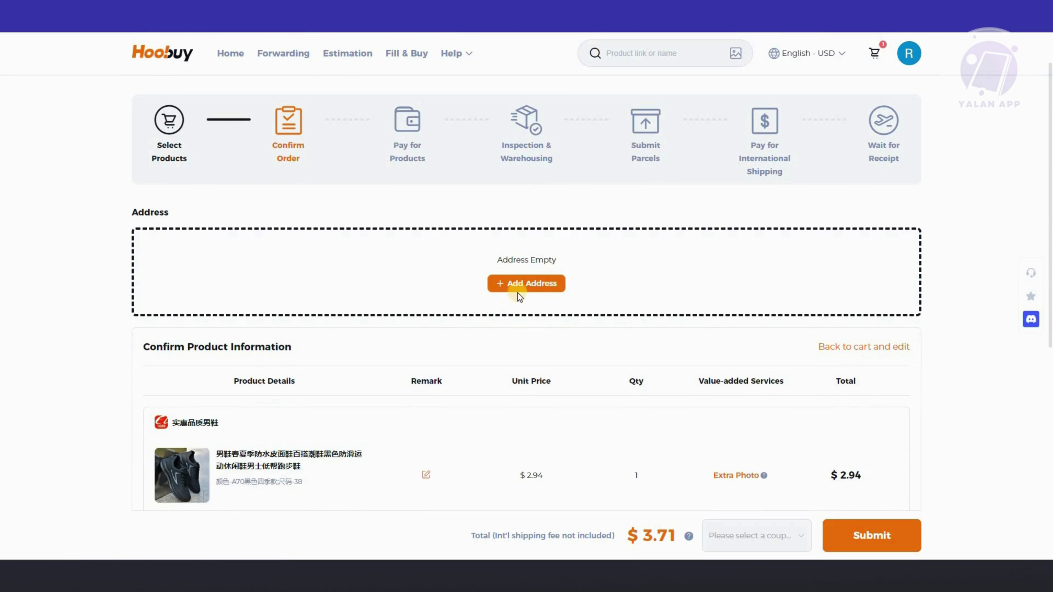
pyautogui.scroll(-6, 589, 286)
pyautogui.scroll(3, 557, 245)
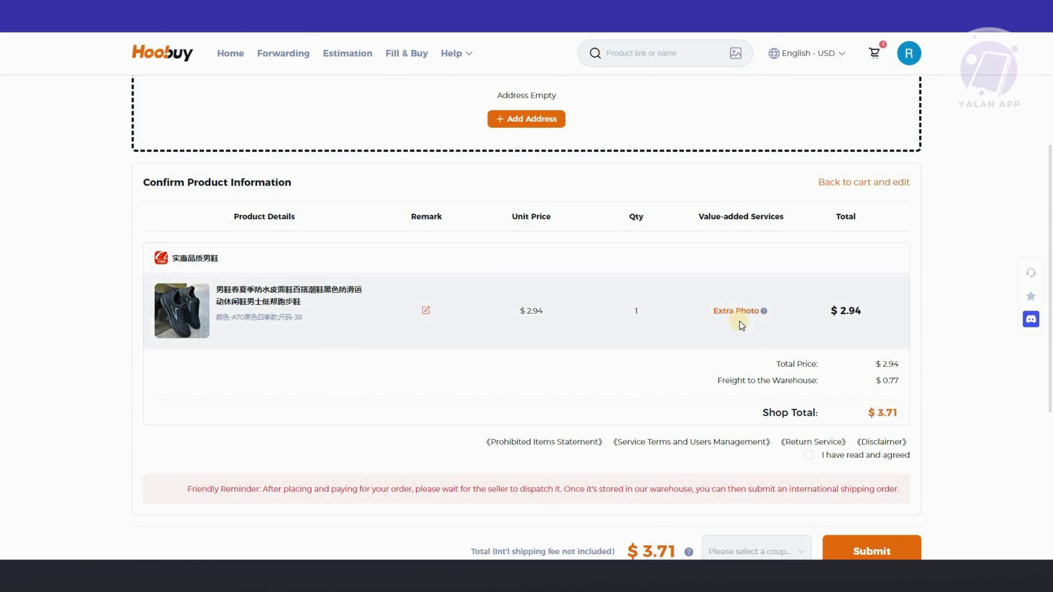
pyautogui.click(731, 315)
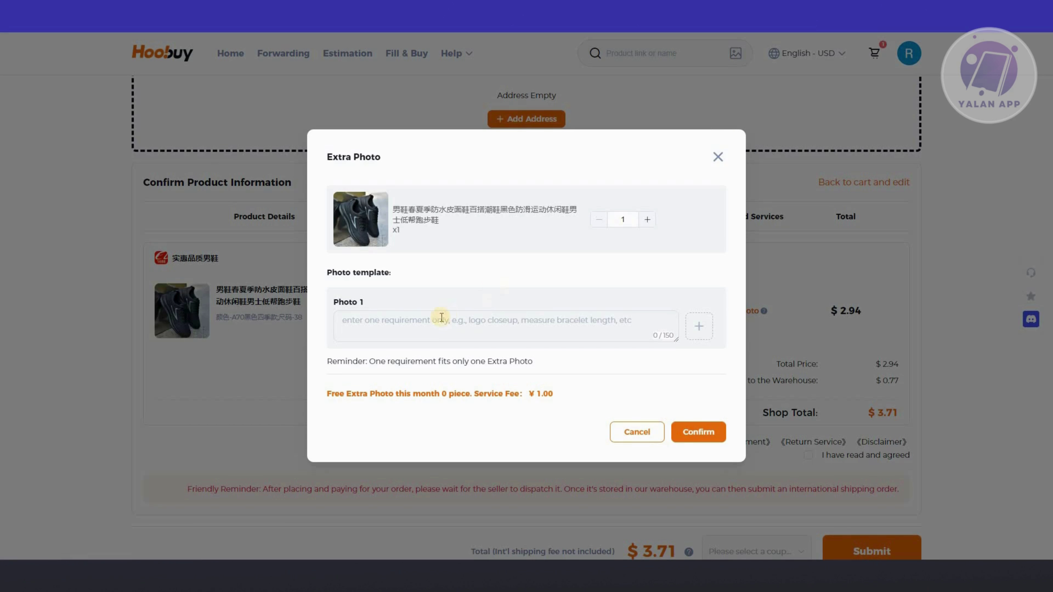
pyautogui.click(428, 323)
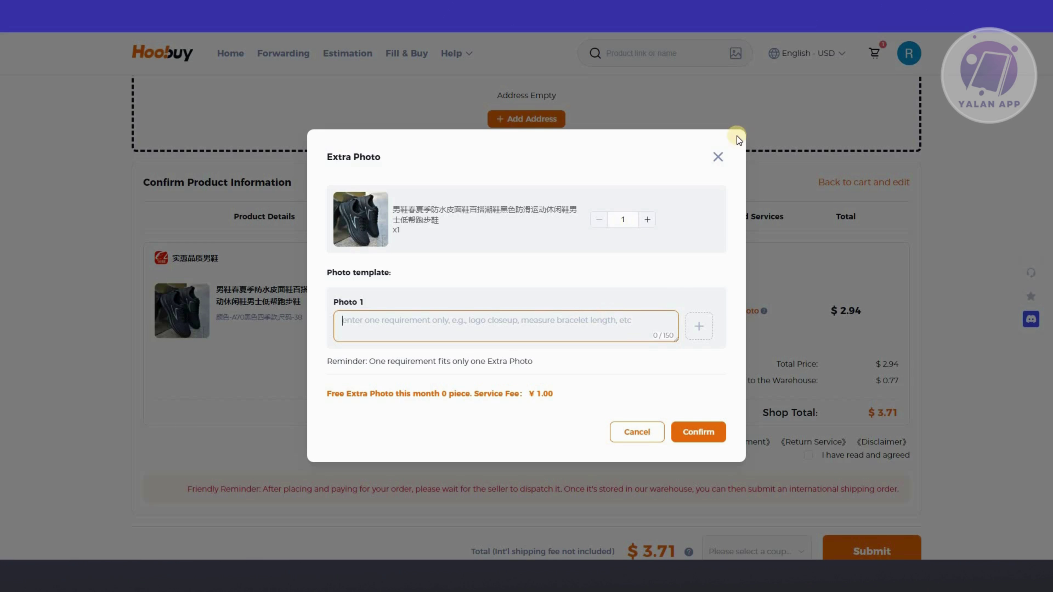
pyautogui.moveTo(557, 395); pyautogui.dragTo(535, 399)
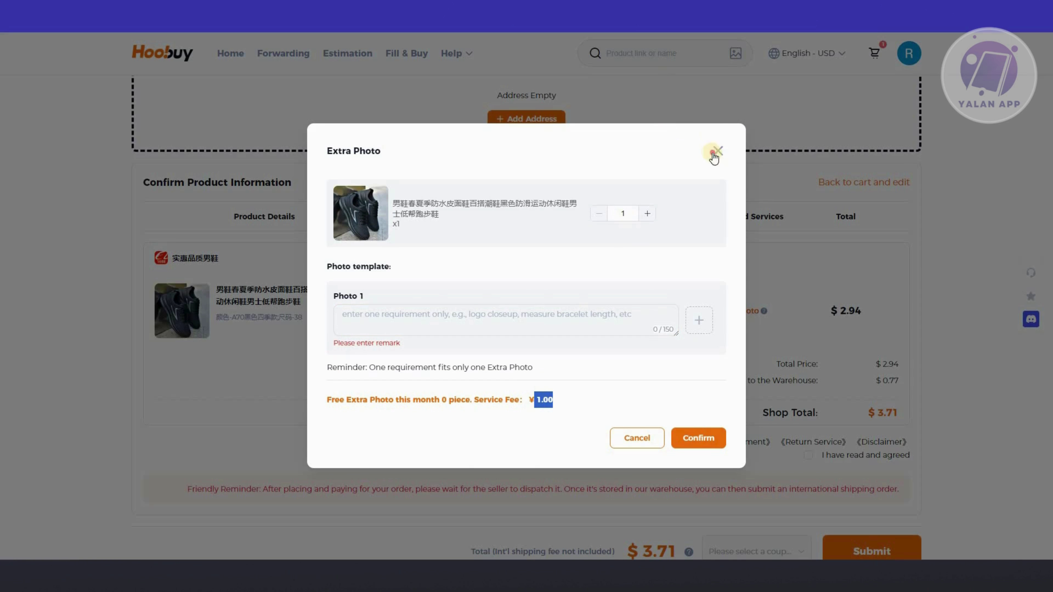
pyautogui.click(939, 384)
pyautogui.scroll(5, 618, 332)
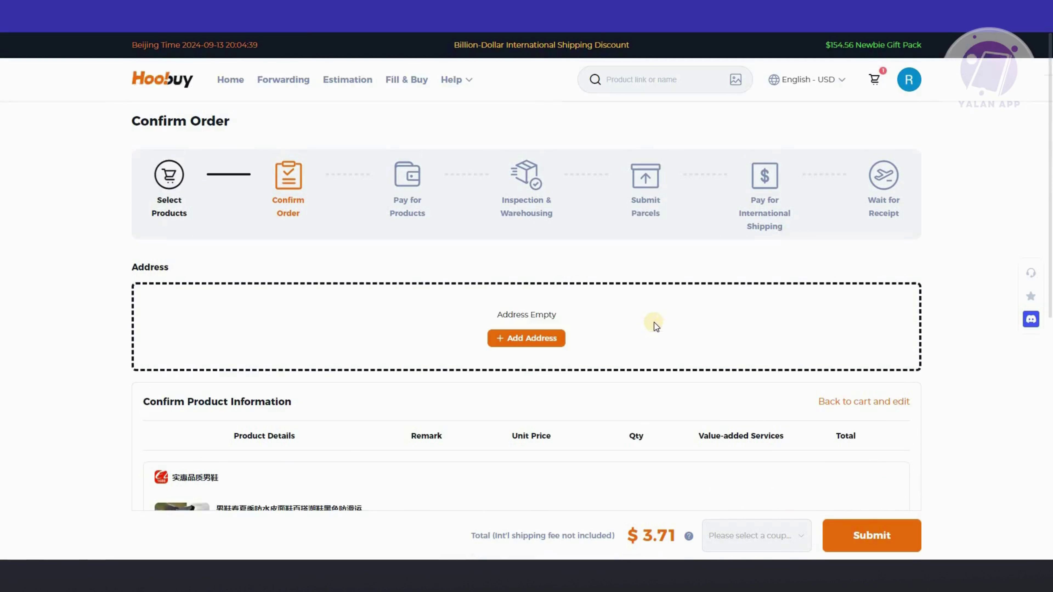
pyautogui.scroll(-6, 497, 261)
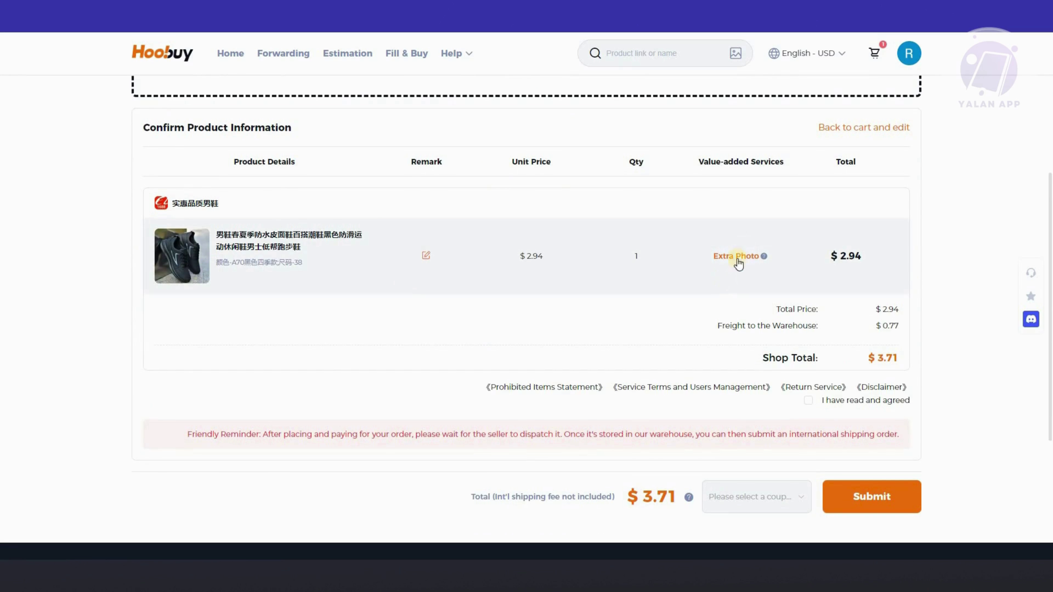
pyautogui.scroll(5, 374, 233)
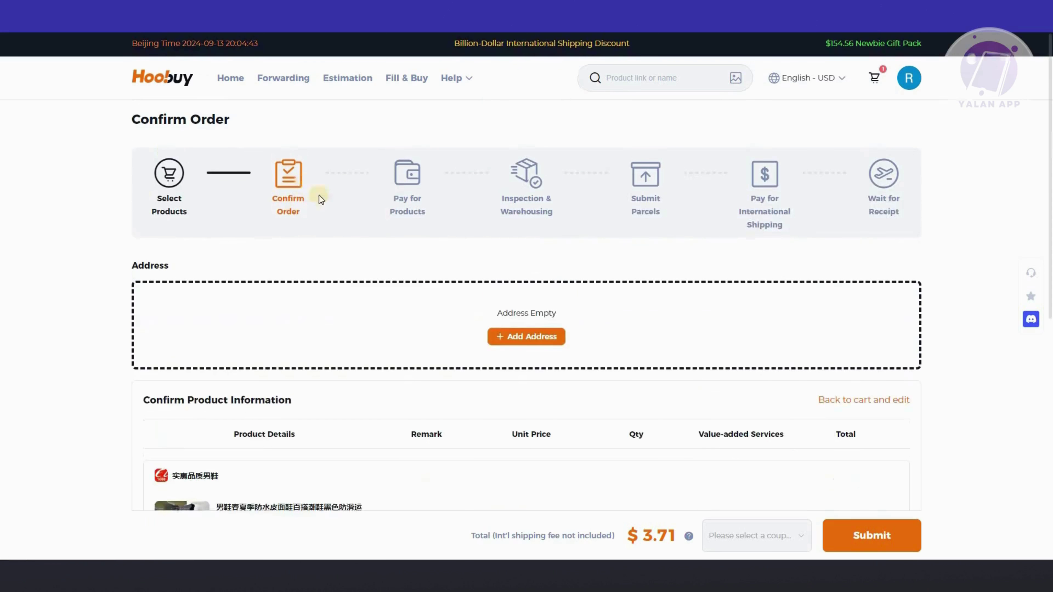